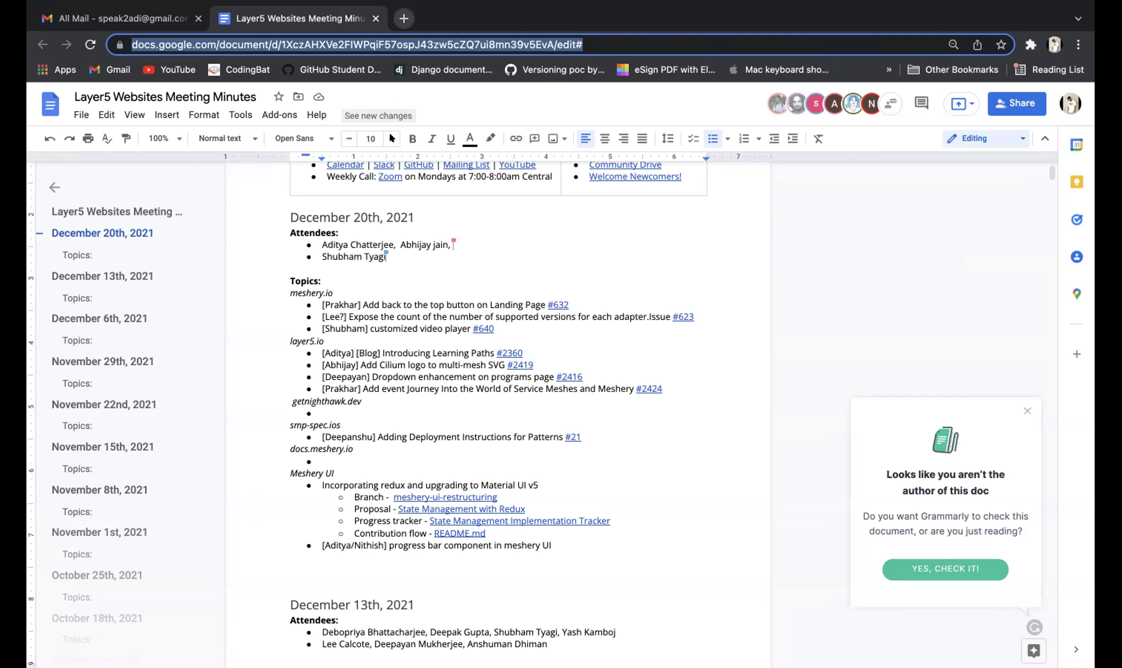
# - Append a comma and another attendee's full name to the second December 20th attendees bullet
pyautogui.click(389, 244)
pyautogui.press('Down')
pyautogui.press('Down')
pyautogui.press('Down')
pyautogui.press('Down')
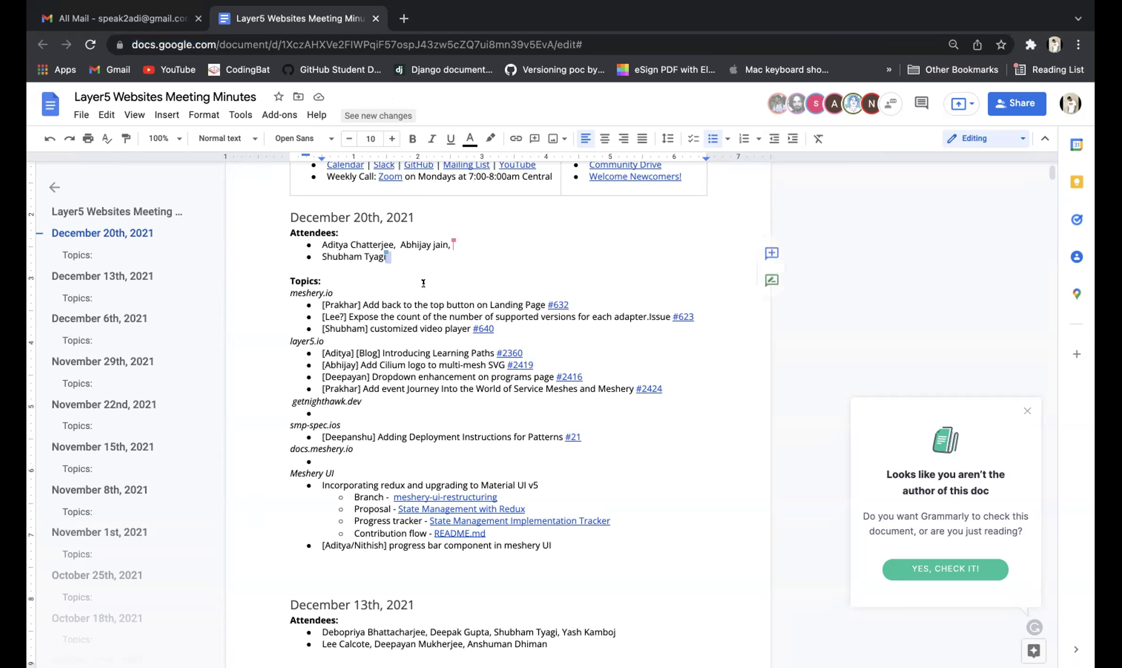
pyautogui.click(407, 256)
pyautogui.write(', ')
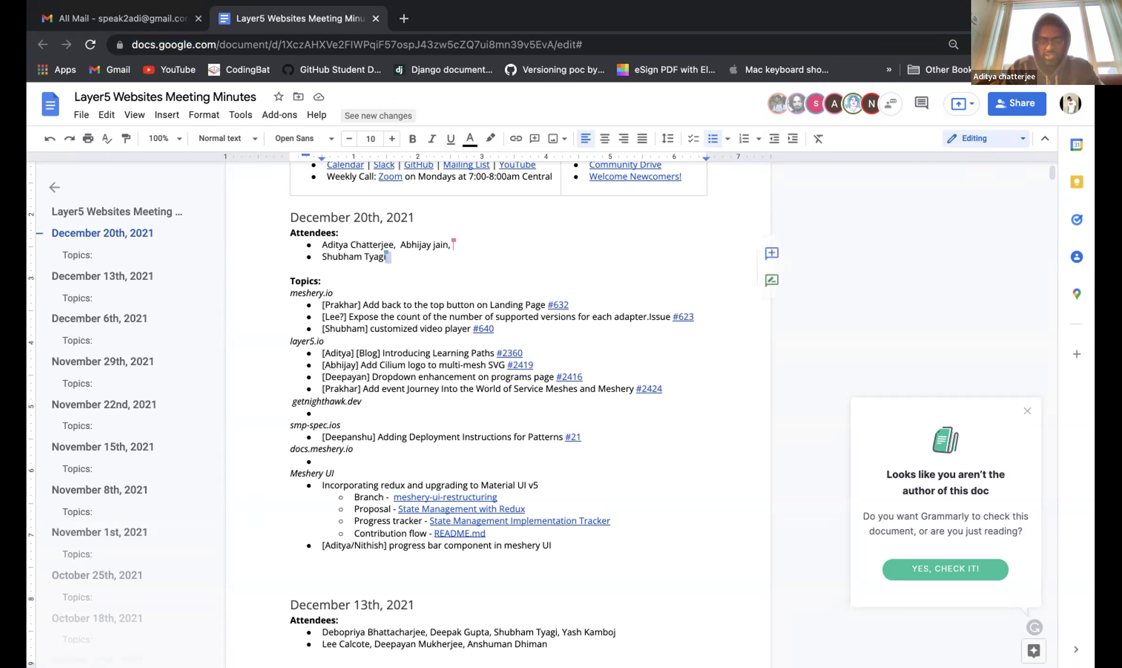
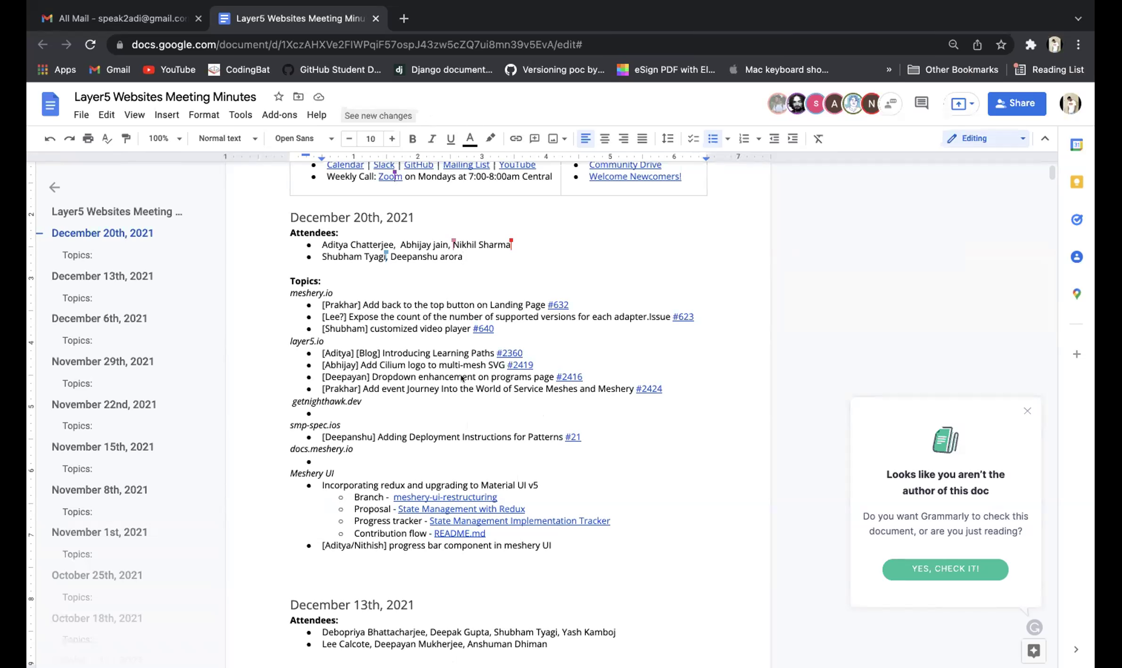
pyautogui.click(627, 423)
pyautogui.moveTo(934, 6)
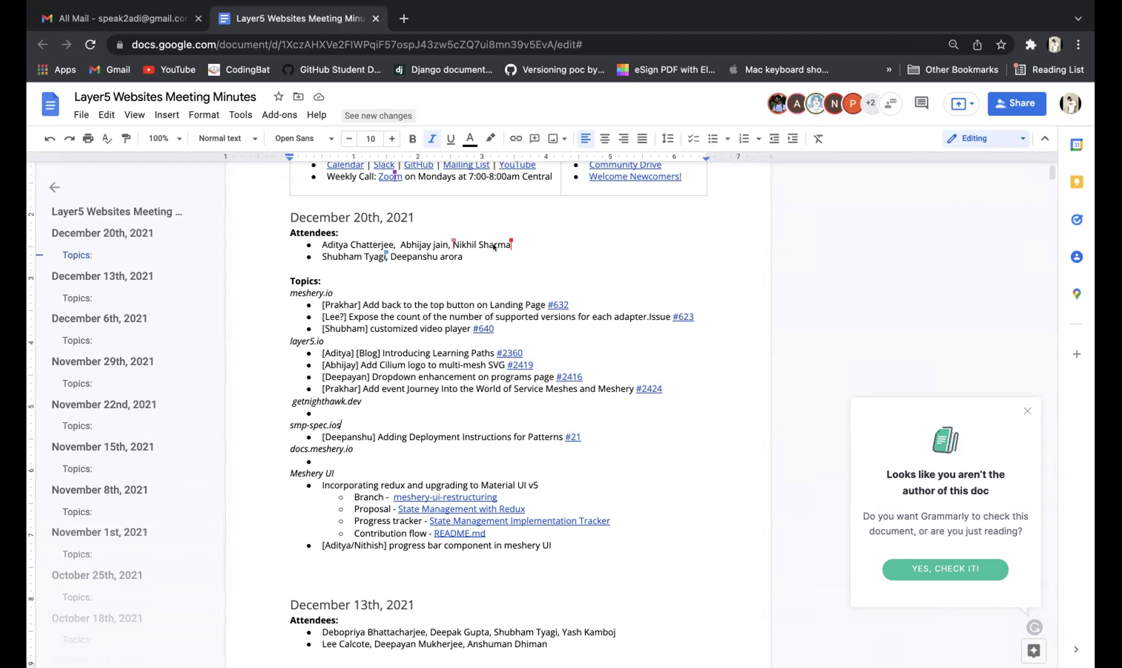
# - Add a sixth attendee's full name after the last name in the second bullet, fixing a typo
pyautogui.click(377, 280)
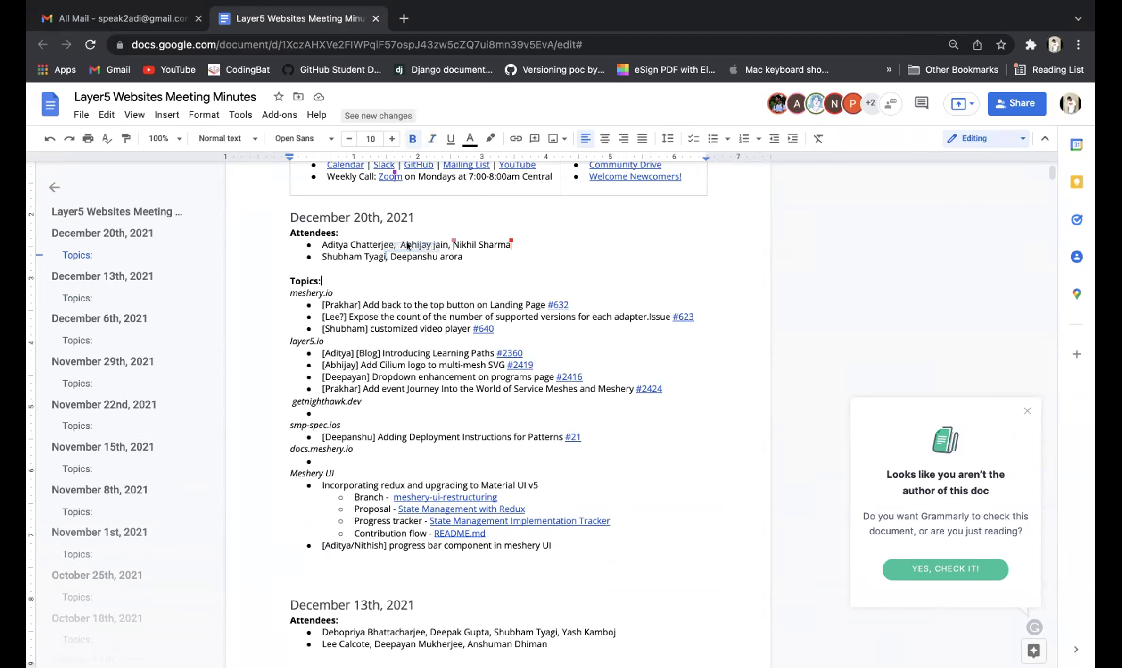
pyautogui.click(470, 248)
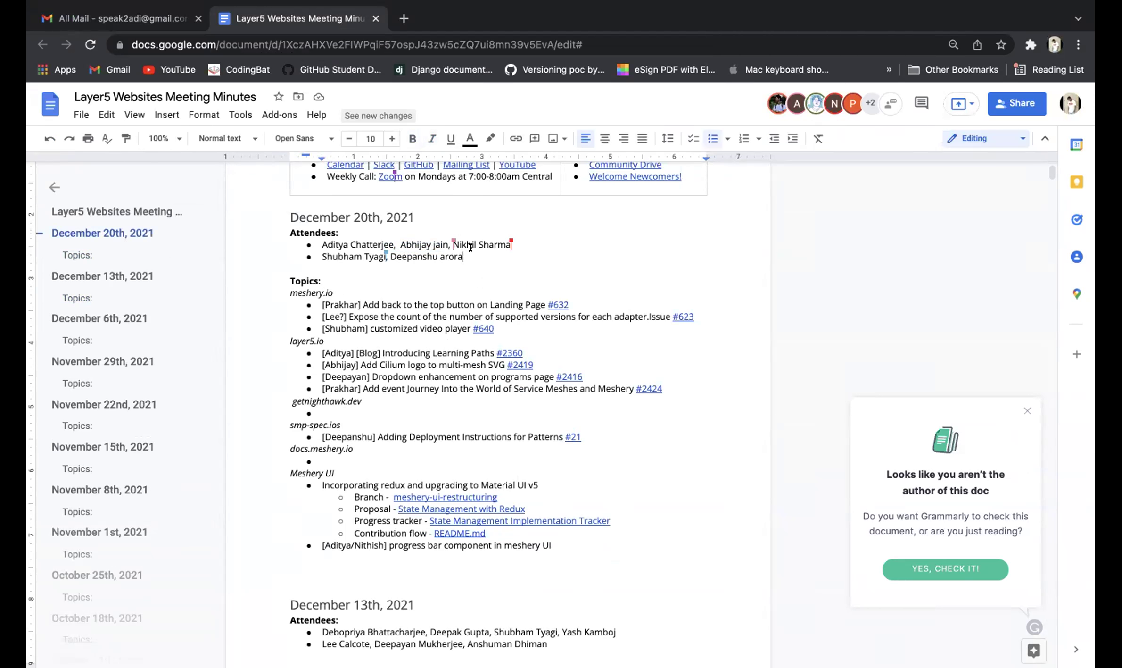
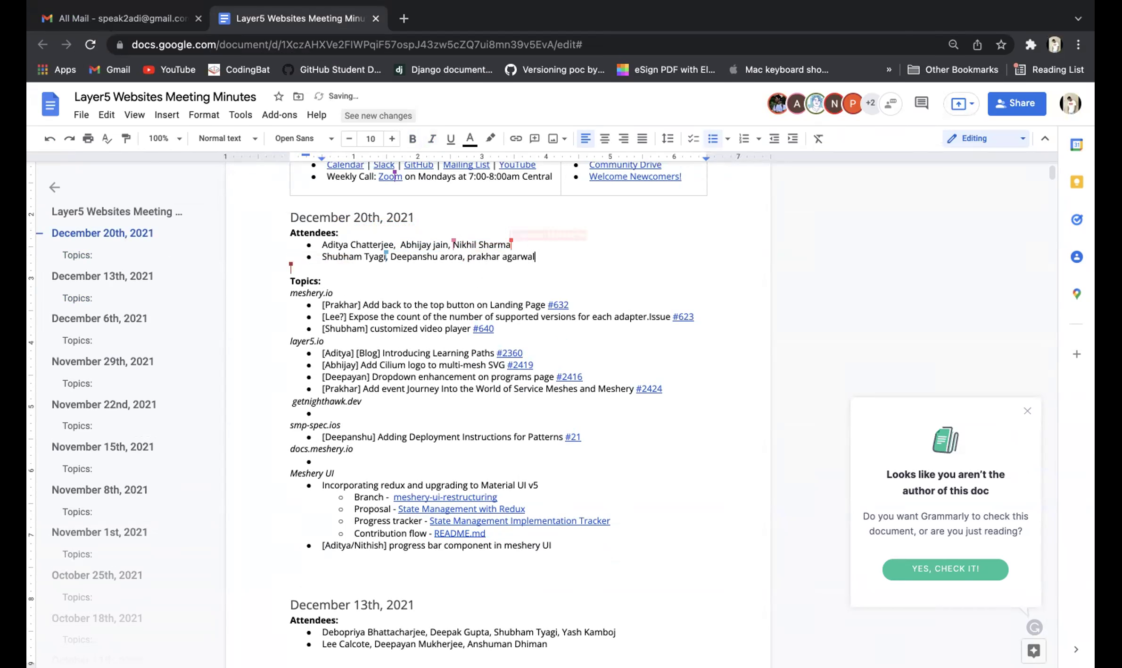
pyautogui.write(',')
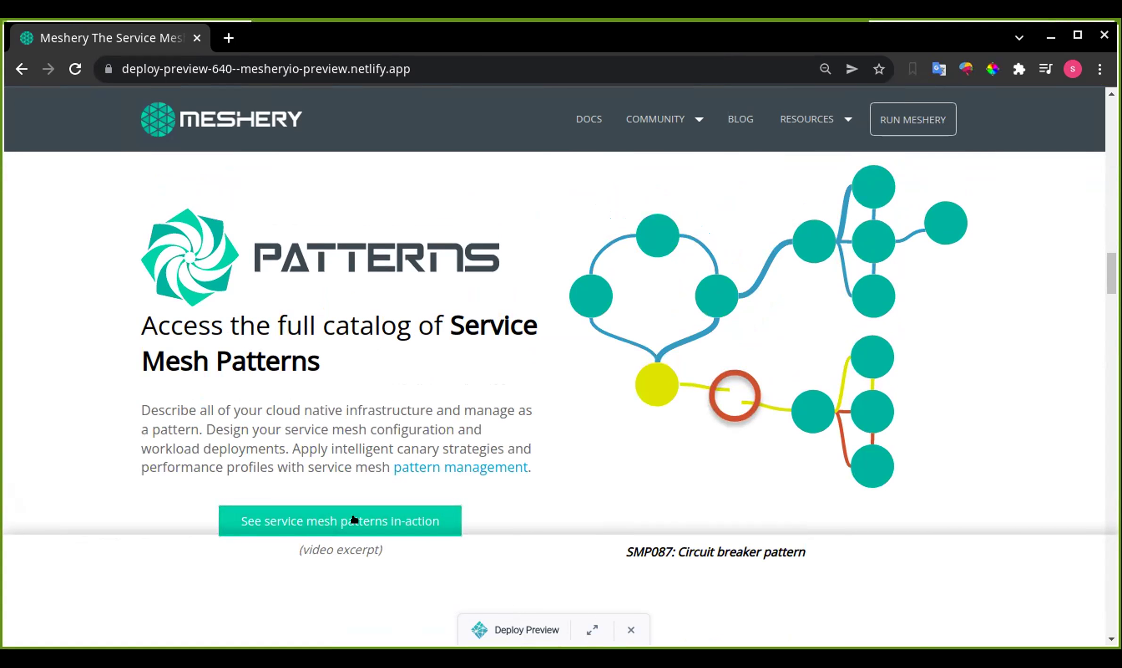
# - Open the 'See service mesh patterns in-action' video on the Meshery deploy preview
pyautogui.click(395, 520)
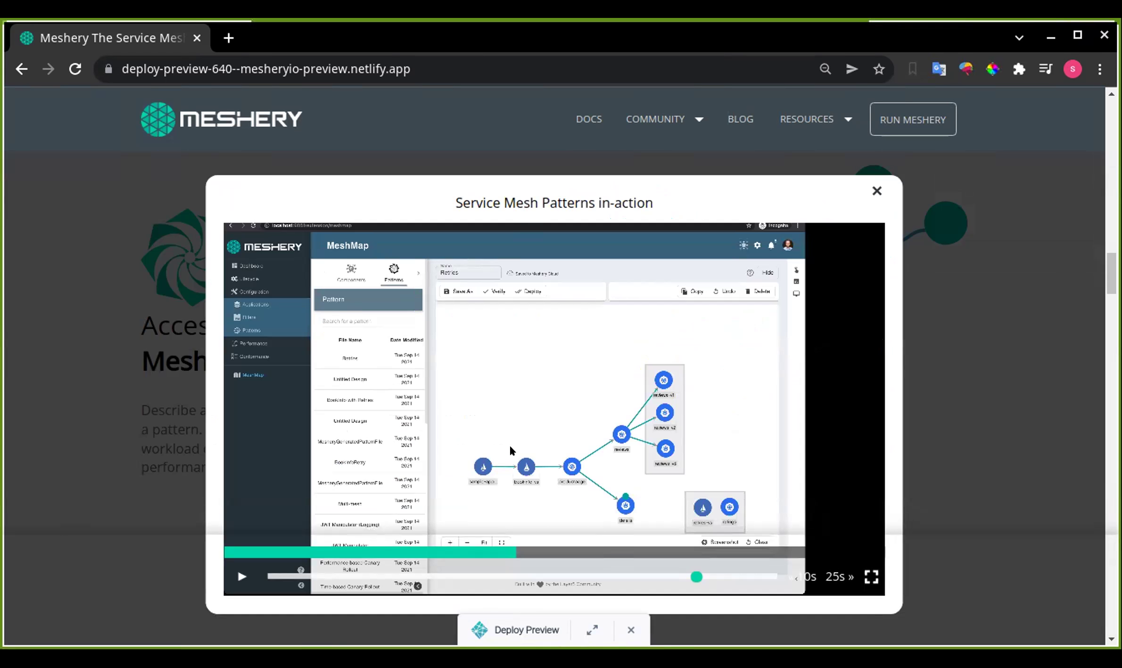
# - Play the patterns video, seek to the Retries pattern diagram, and show it full screen
pyautogui.click(444, 504)
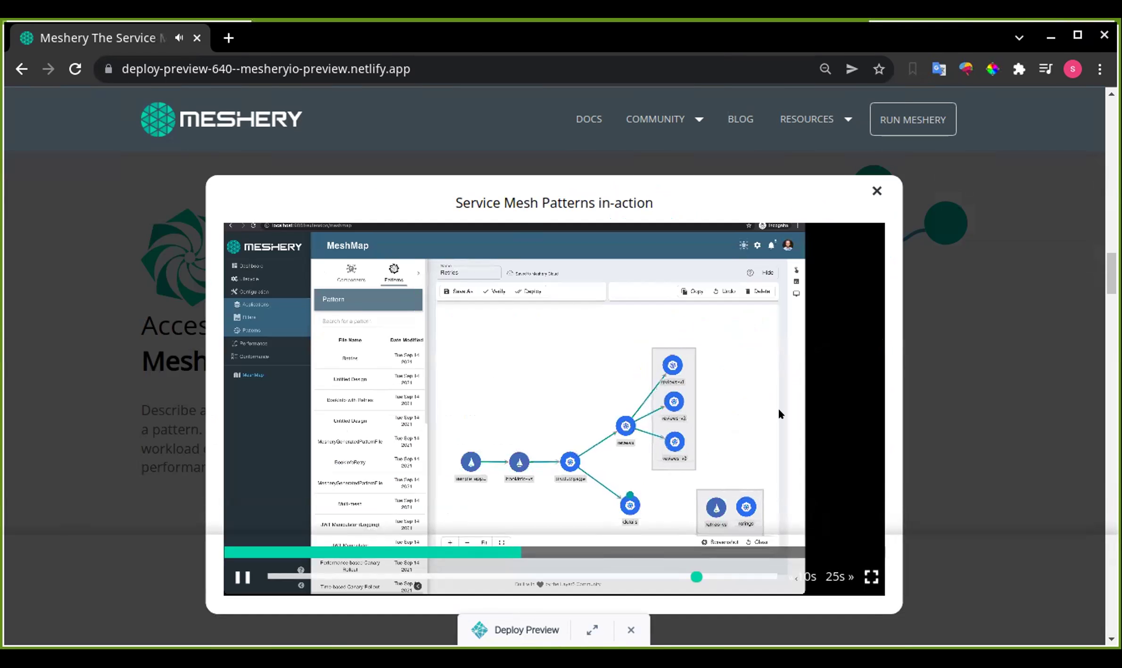
pyautogui.click(725, 429)
pyautogui.click(422, 577)
pyautogui.moveTo(396, 571); pyautogui.dragTo(572, 574)
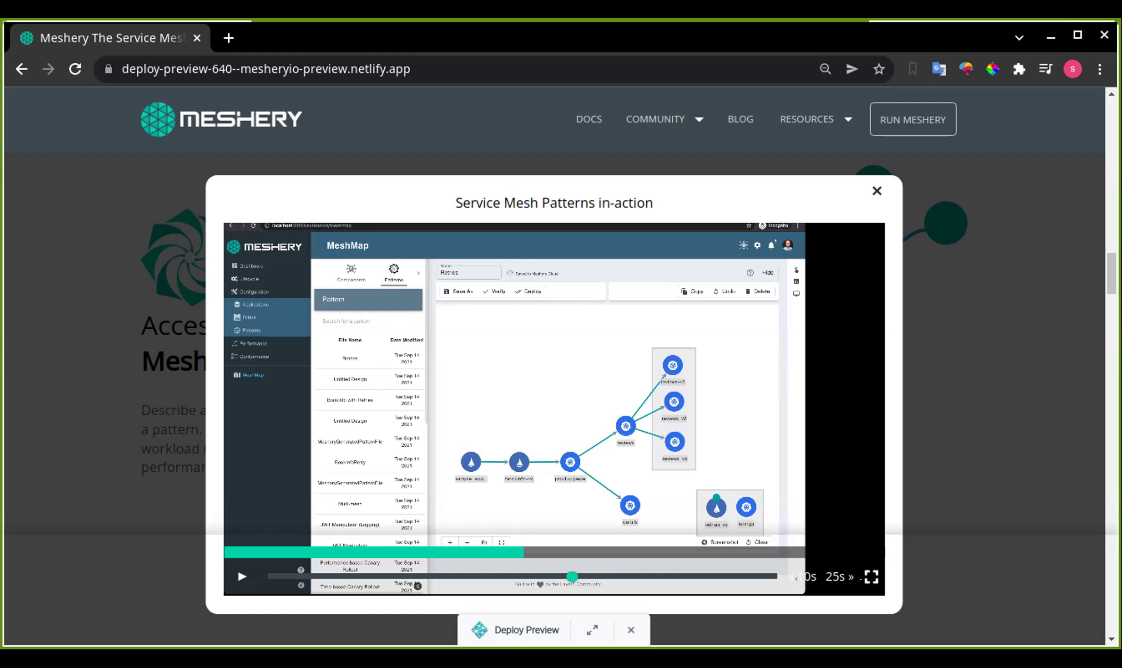
pyautogui.press('f')
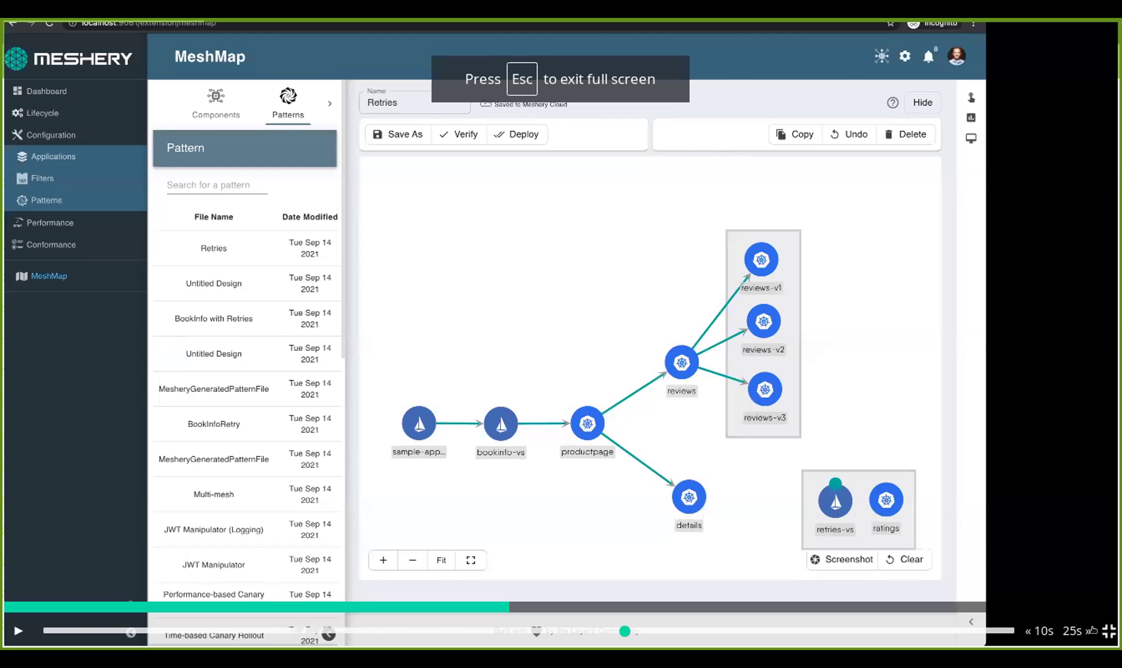
pyautogui.click(1108, 630)
pyautogui.click(234, 583)
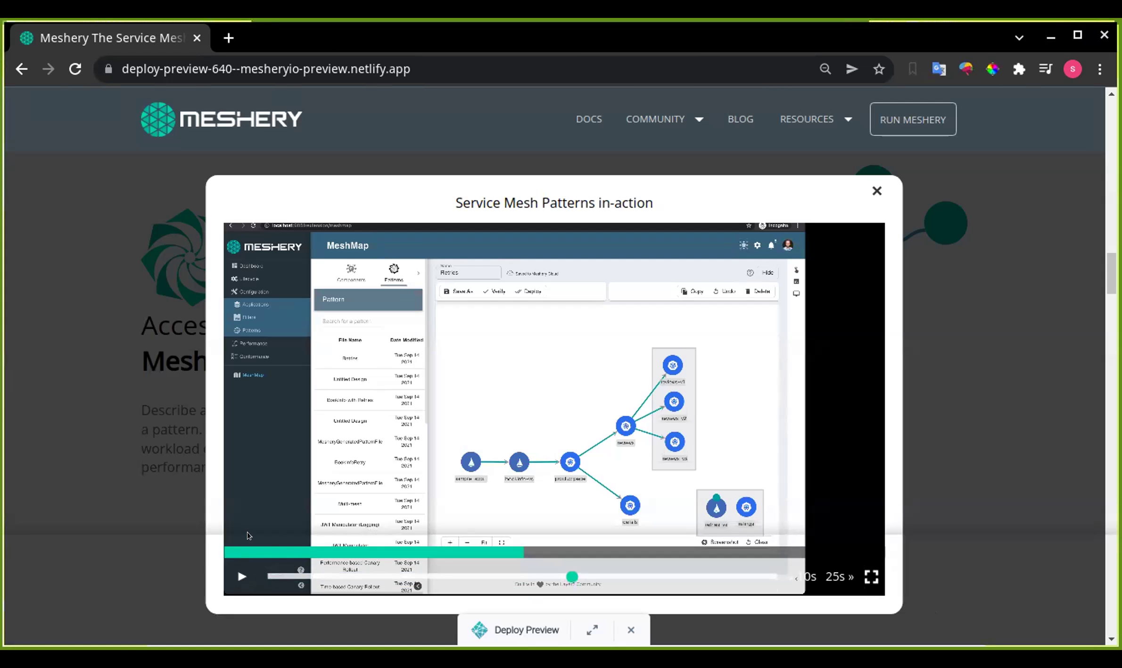
pyautogui.click(289, 451)
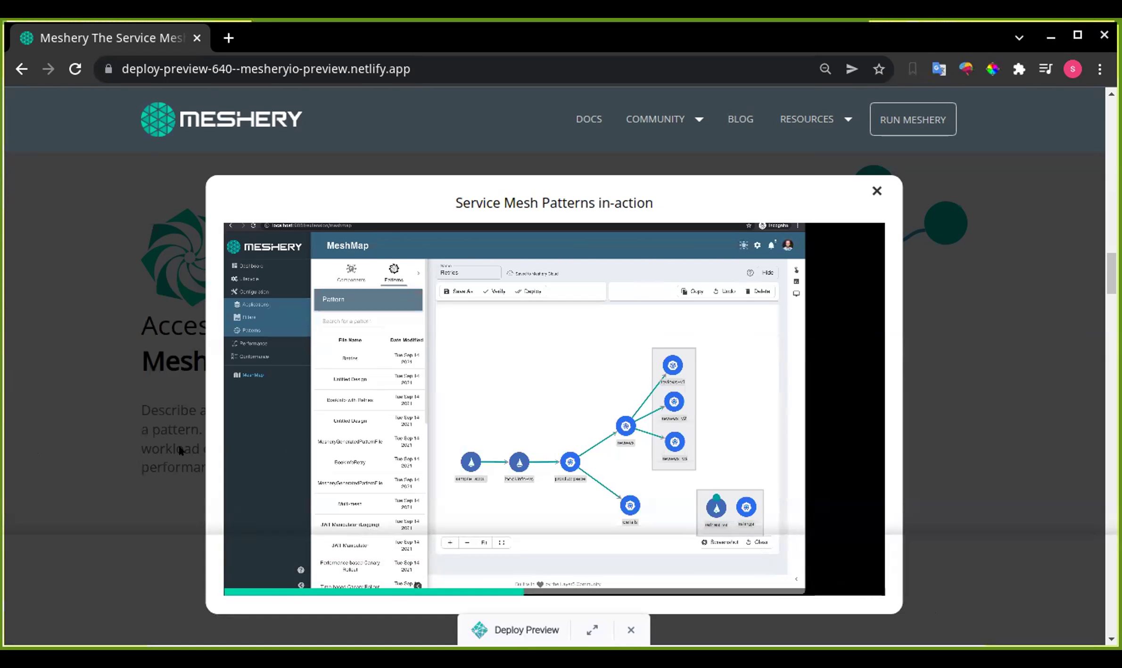
pyautogui.moveTo(513, 490)
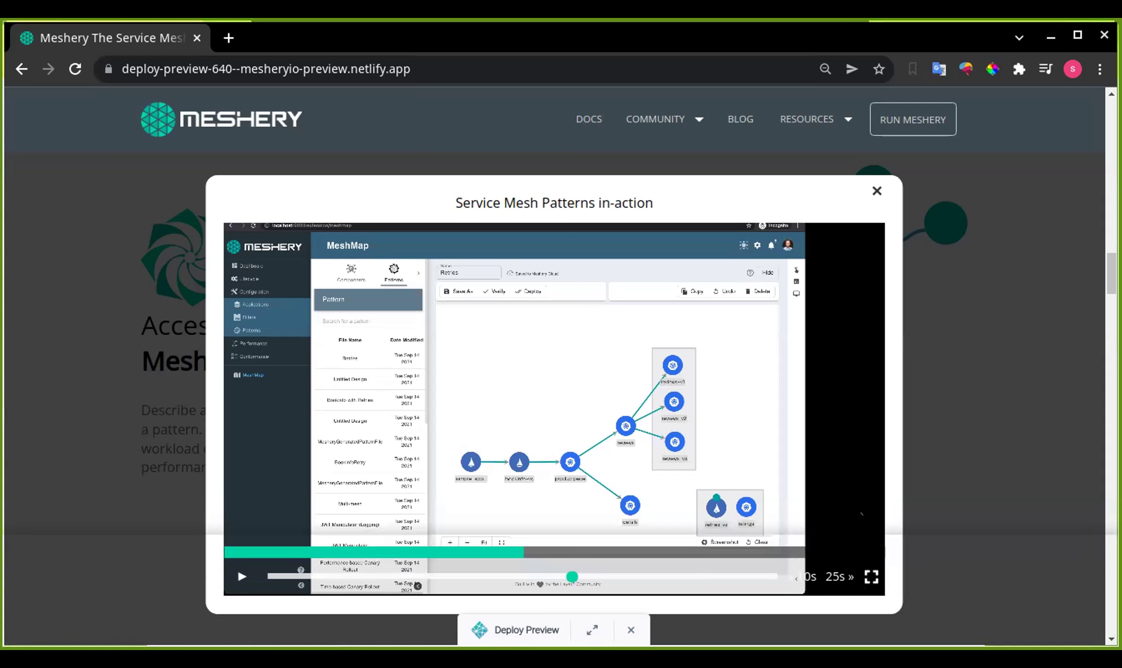
pyautogui.click(871, 576)
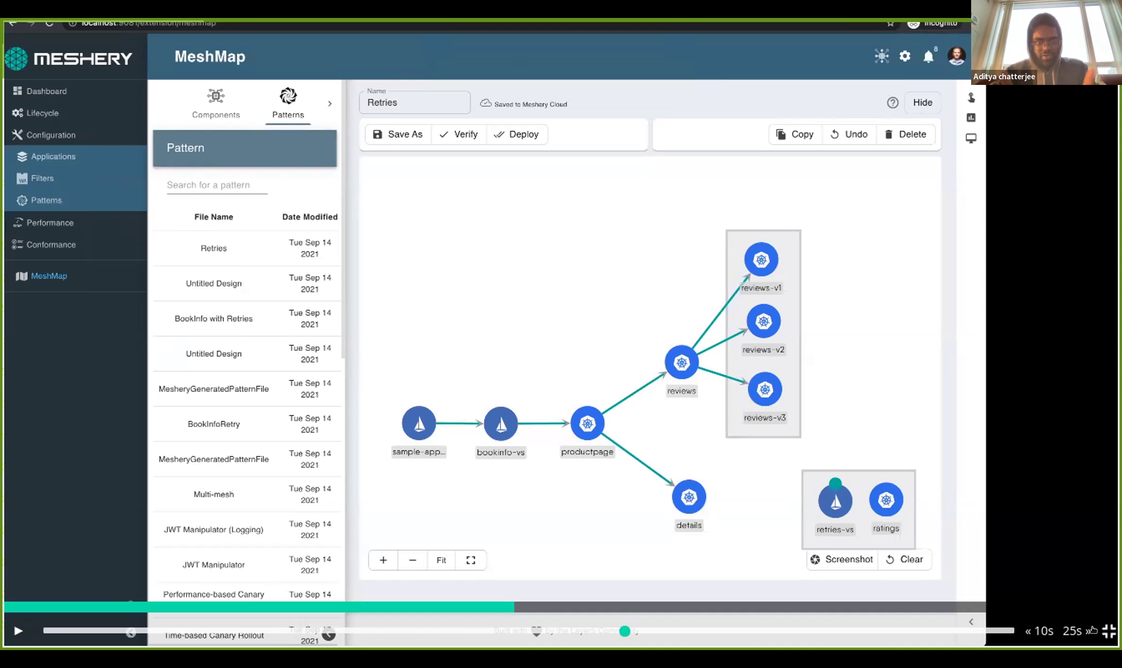
# - Exit full screen so the paused Retries video returns to the page's in-action popup
pyautogui.press('Escape')
pyautogui.moveTo(876, 402)
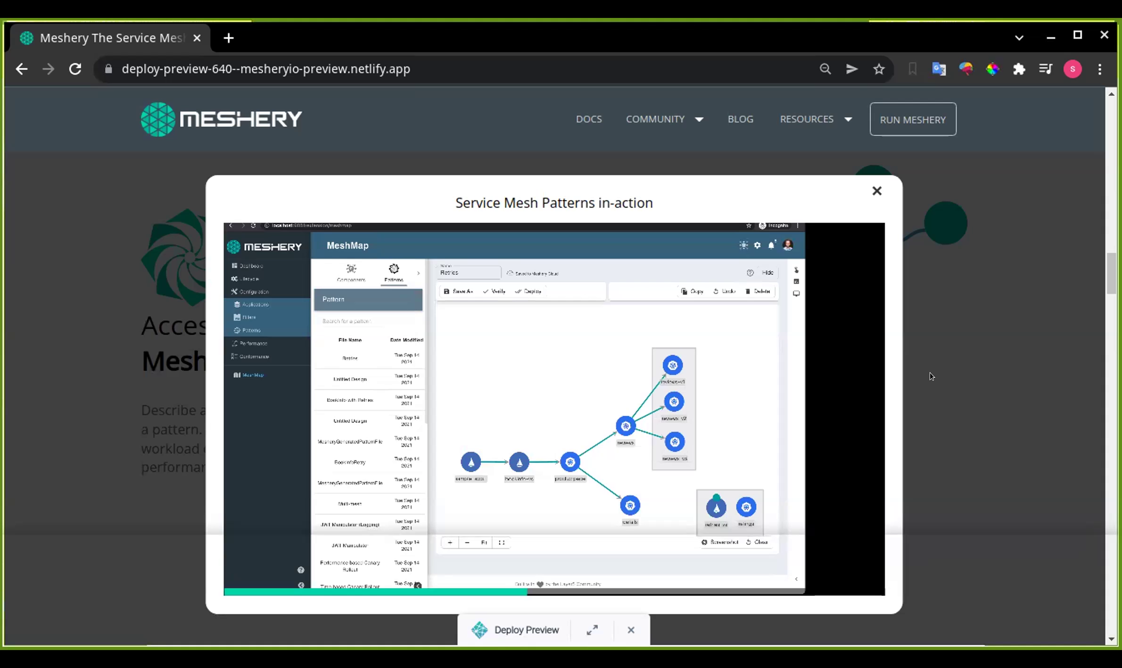
# - Close the in-action video popup to reveal the circuit breaker illustration in Patterns
pyautogui.moveTo(824, 363)
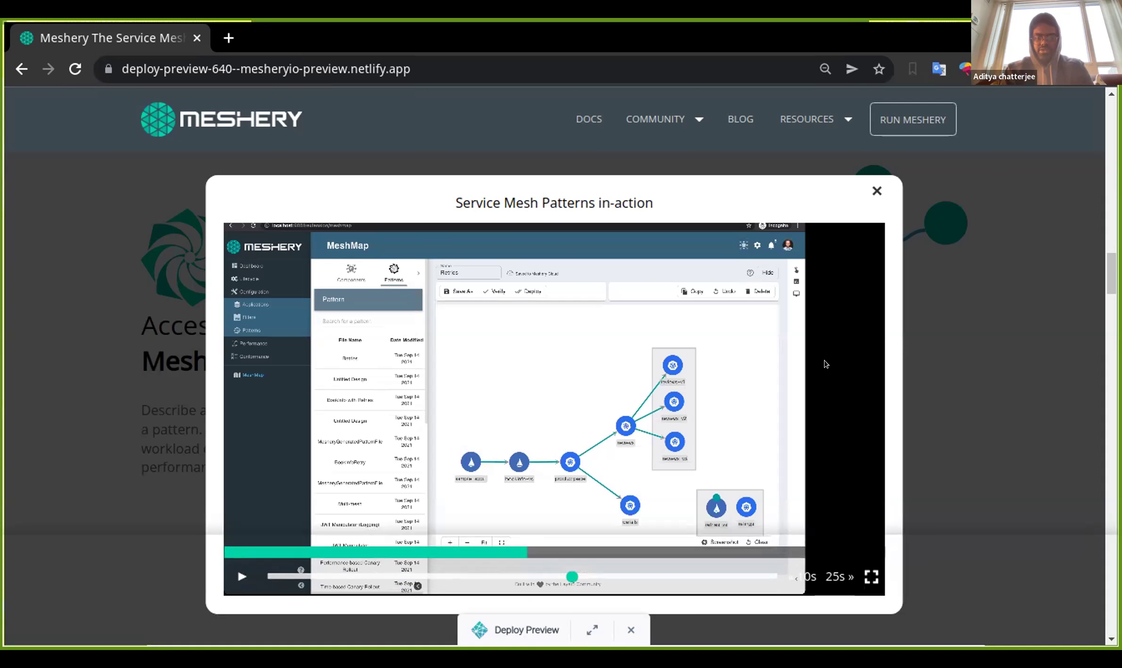
pyautogui.click(877, 191)
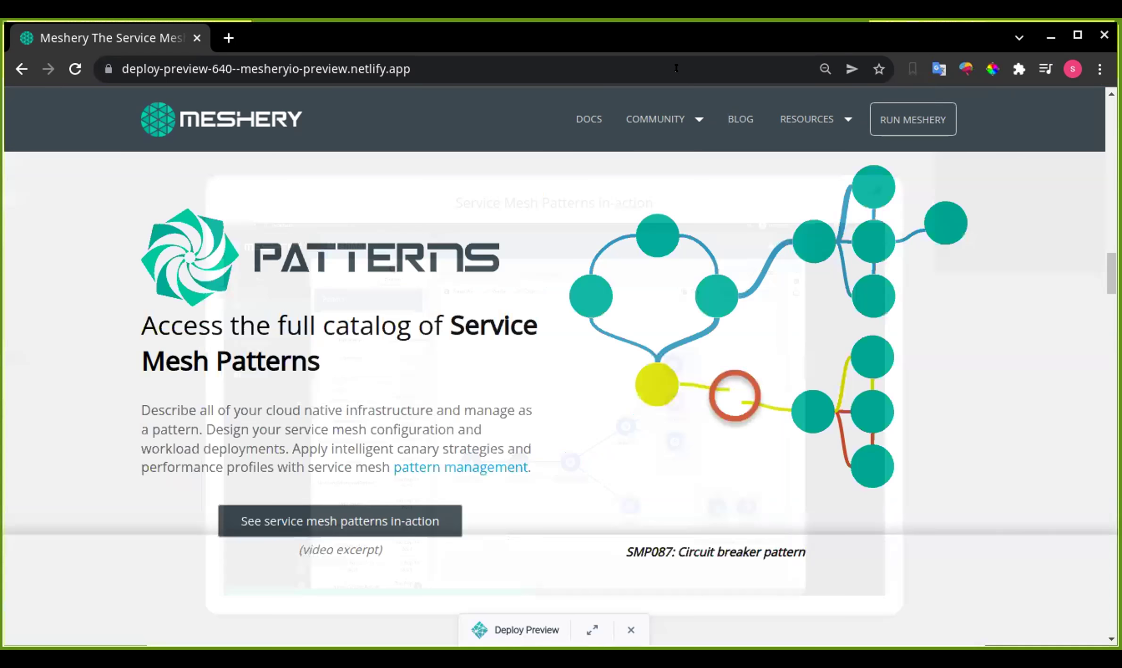